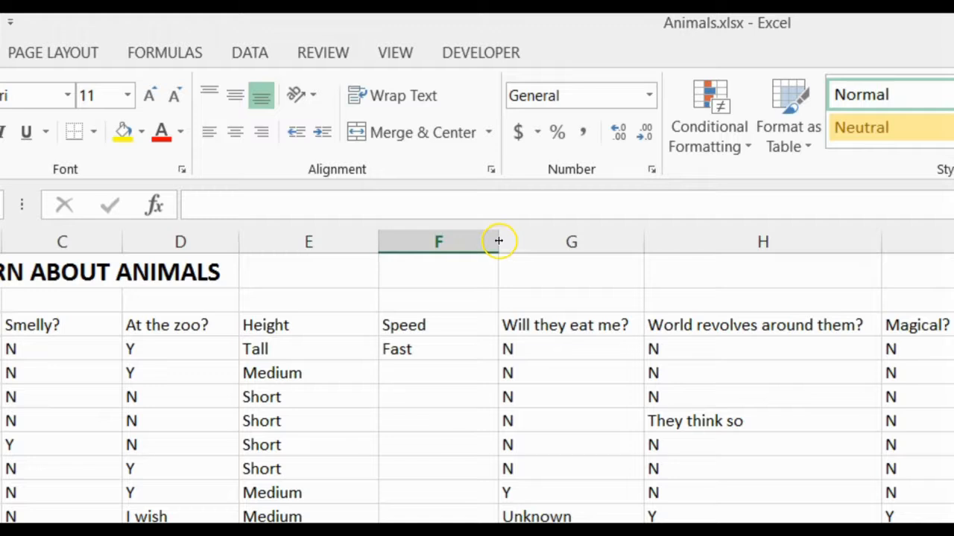
Step: Widen the Speed column (F) slightly by hand, and fit its width to its contents
click(471, 241)
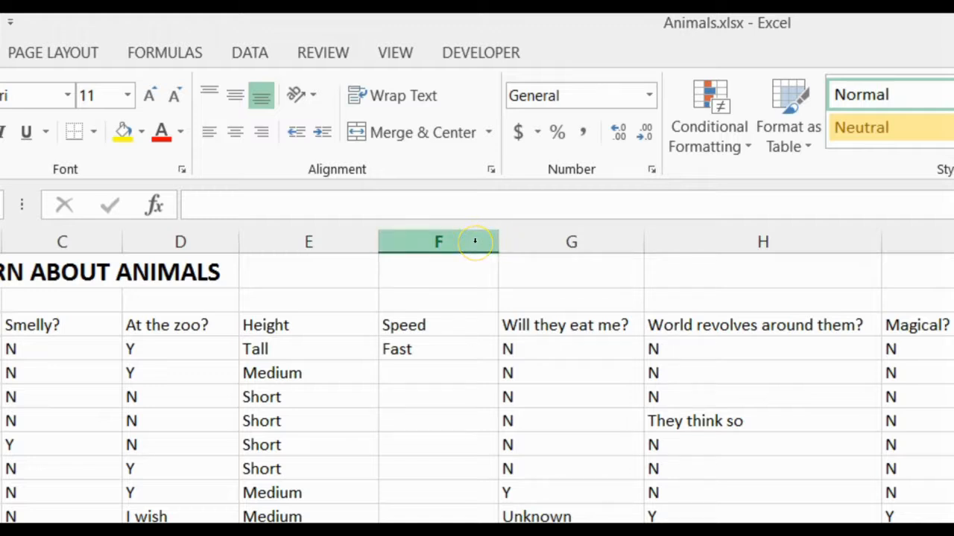
click(498, 242)
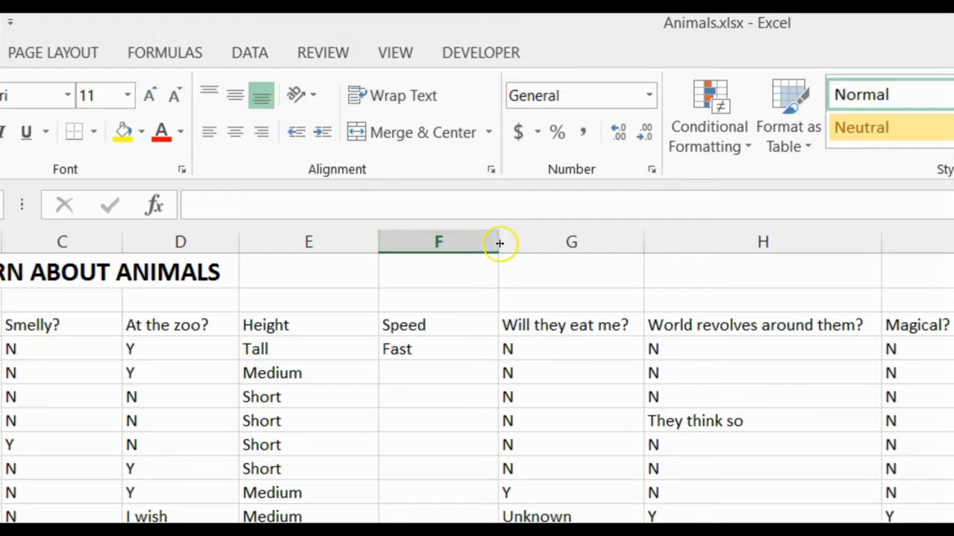
mouse_move(500, 242)
mouse_down()
mouse_move(439, 250)
mouse_move(510, 251)
mouse_up()
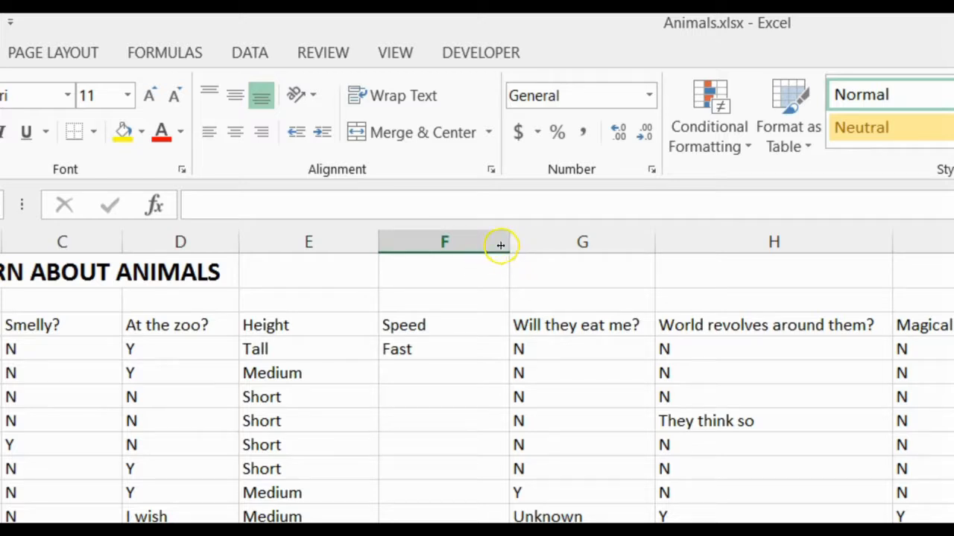
double_click(510, 243)
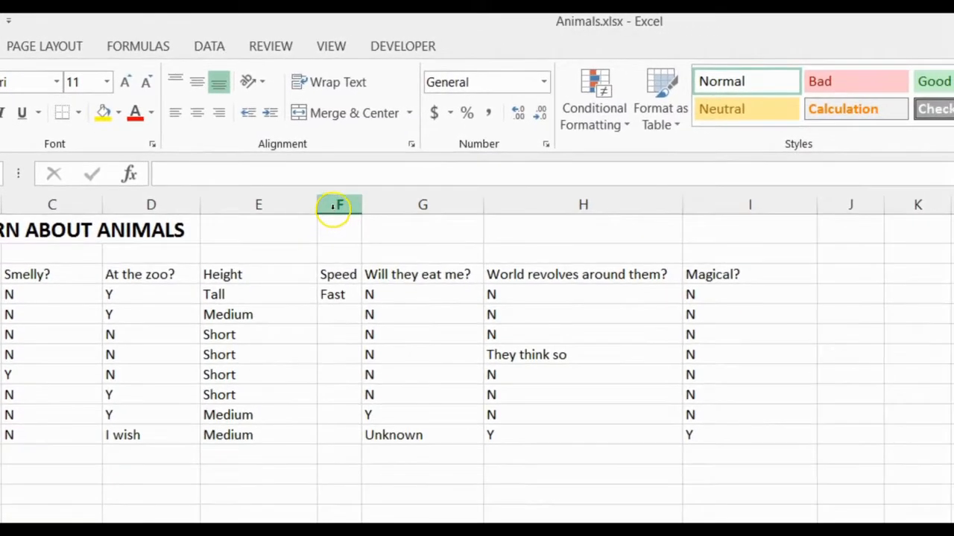
Step: Set the exact width of the Speed column (F) to 6
right_click(397, 247)
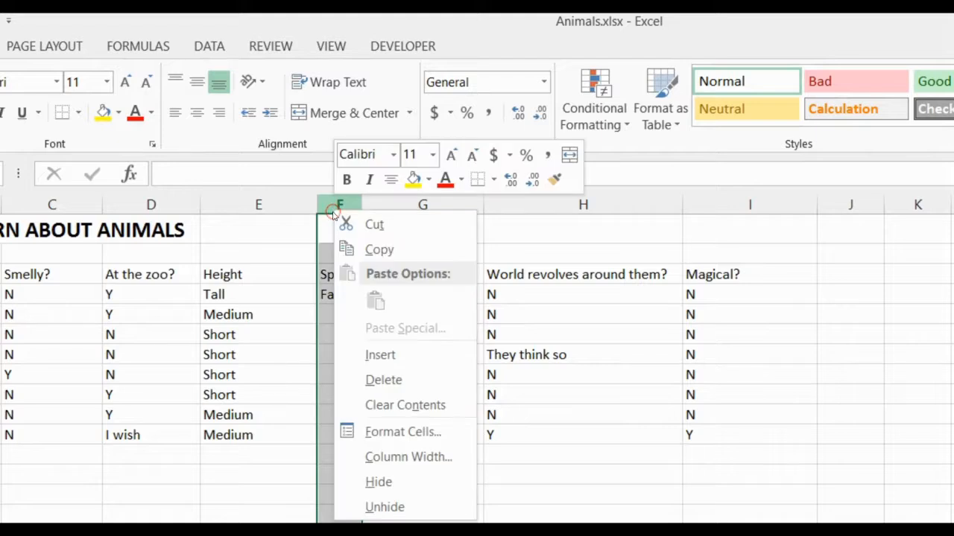
click(406, 456)
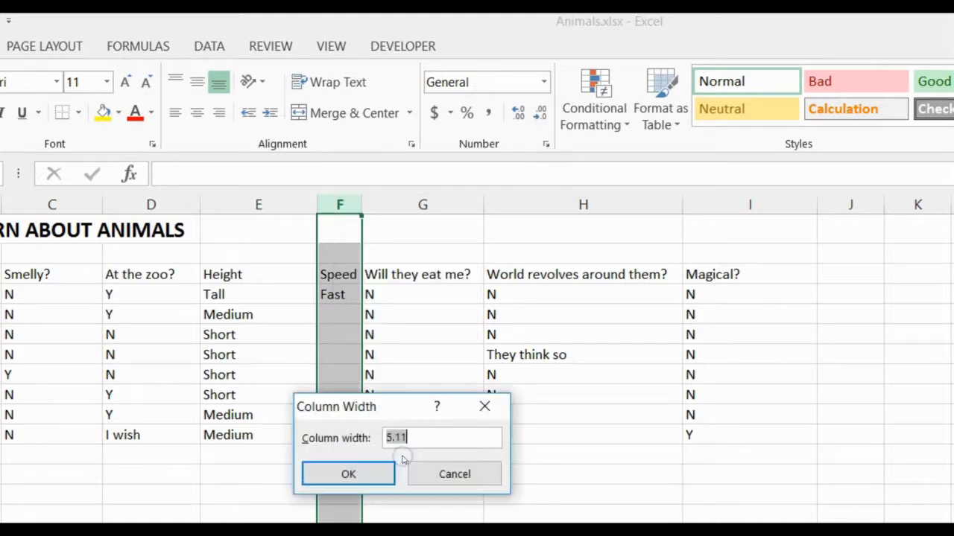
text(6)
key(Return)
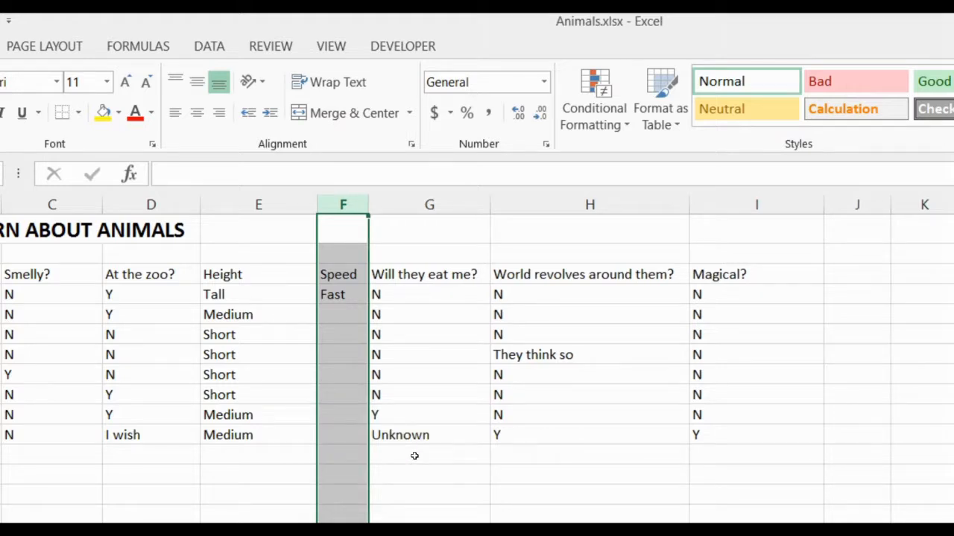
click(344, 316)
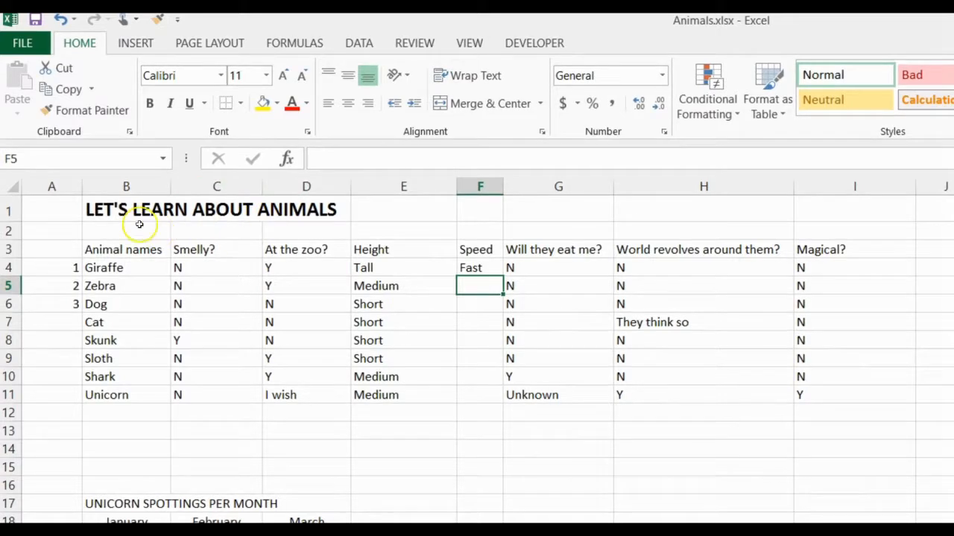
Step: Give columns A through I one wider uniform width, and AutoFit them all to their contents
drag(52, 186, 893, 180)
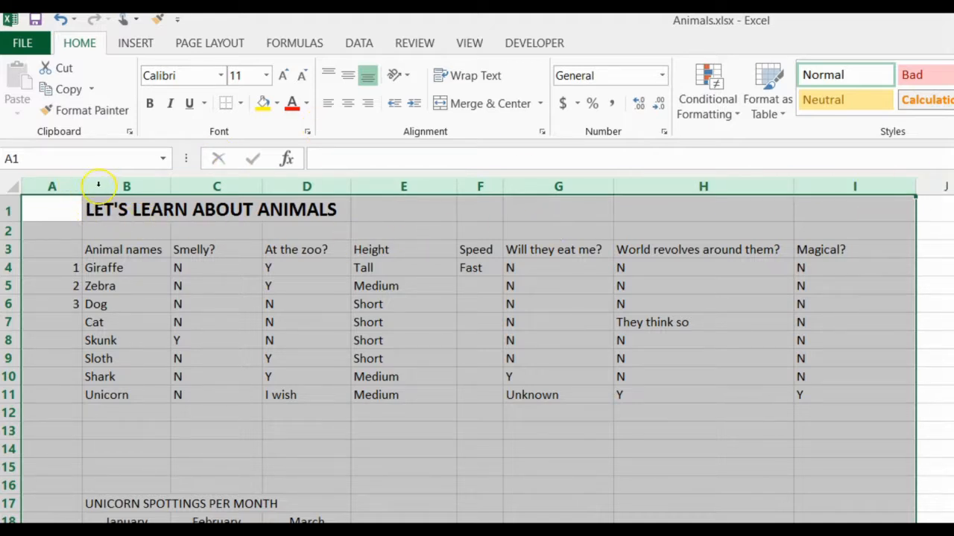
drag(260, 192, 284, 194)
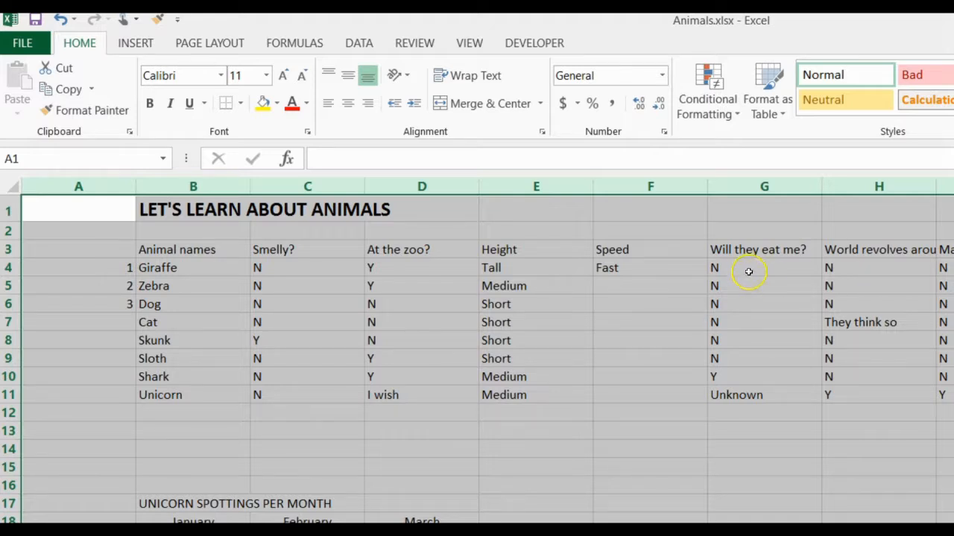
double_click(593, 187)
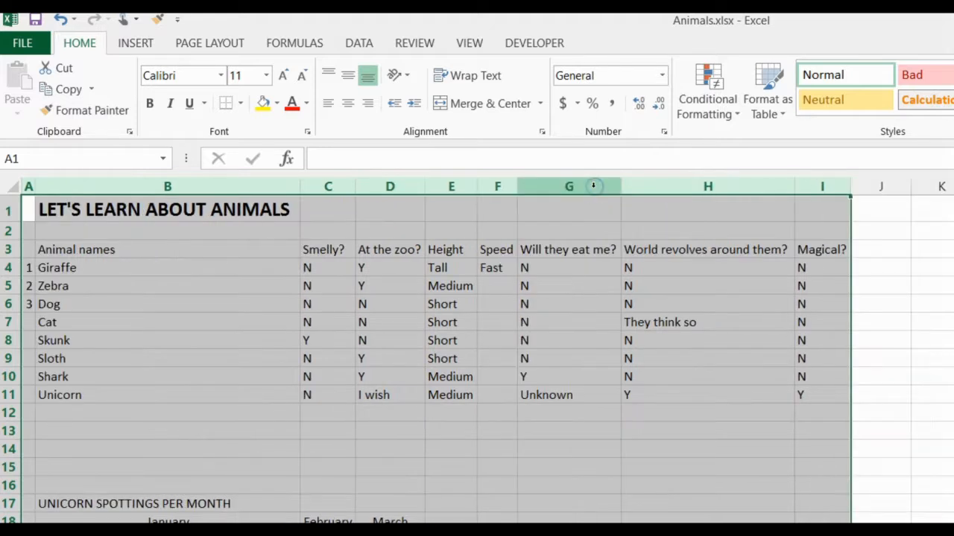
click(715, 398)
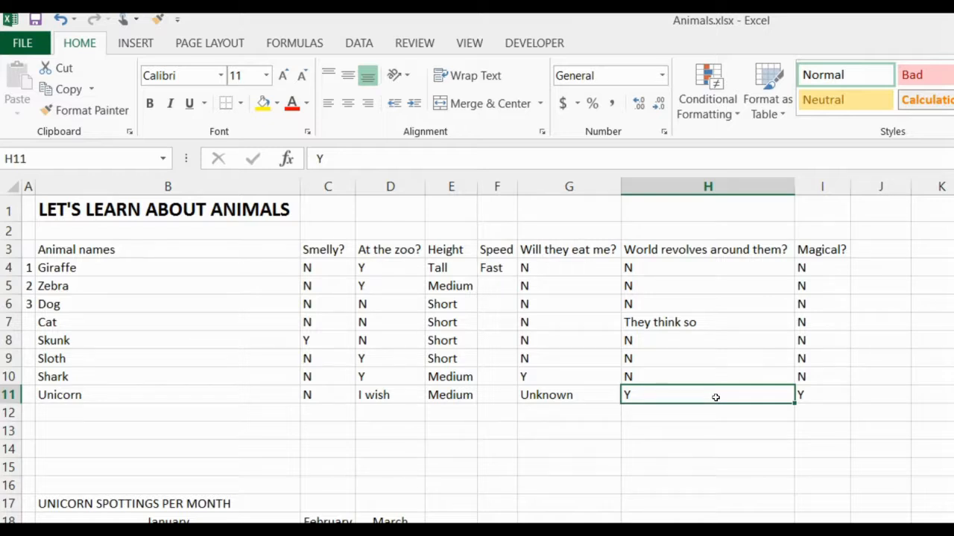
Step: Hide columns E through H, from Height to "World revolves around them?"
right_click(452, 187)
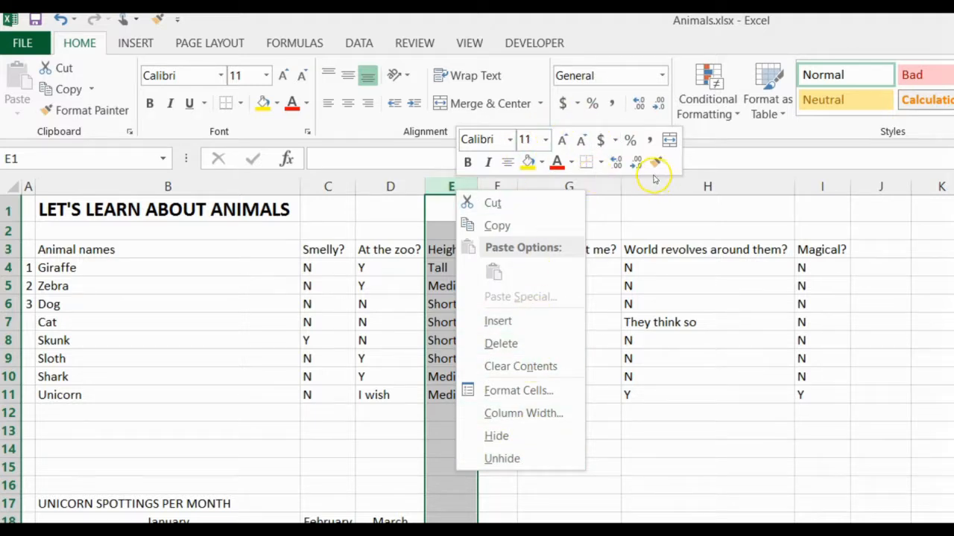
click(438, 188)
drag(440, 185, 679, 186)
right_click(679, 187)
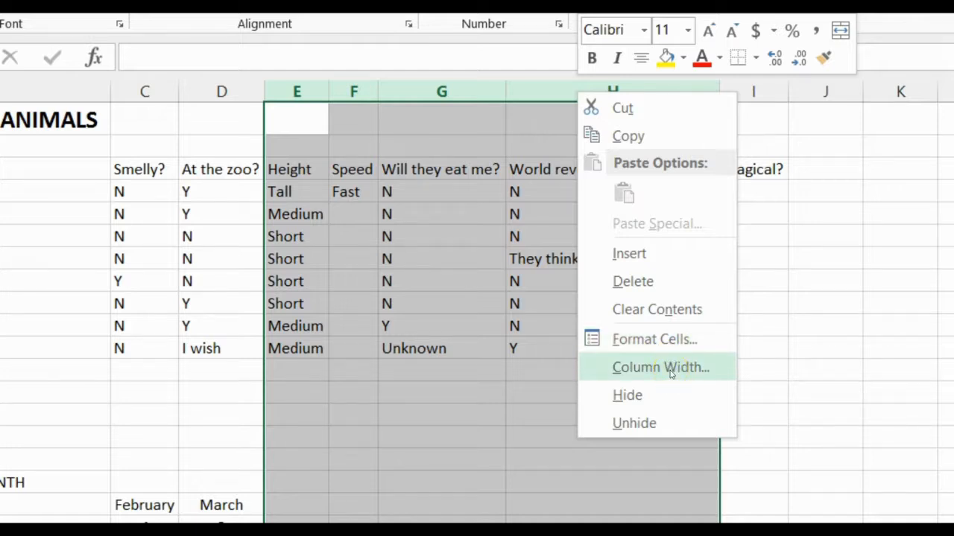
click(644, 396)
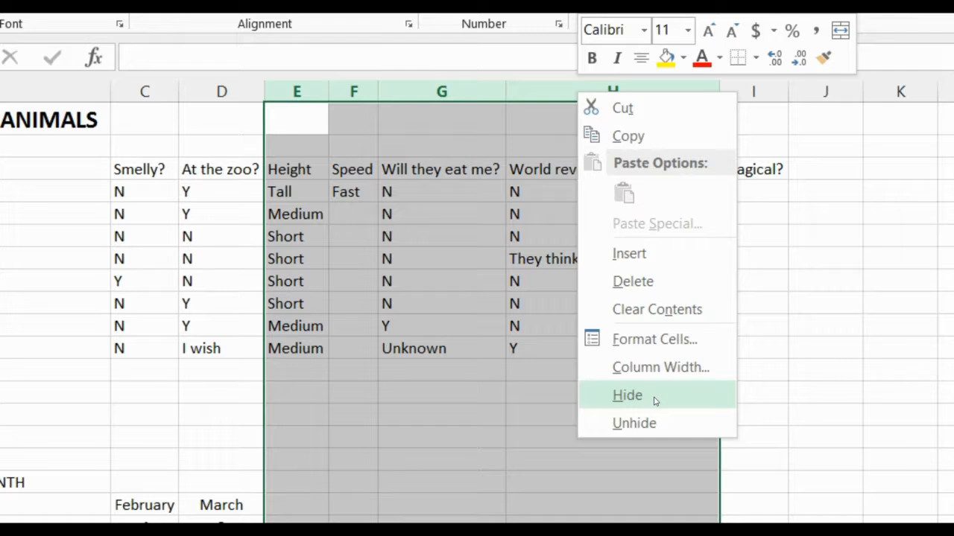
click(654, 401)
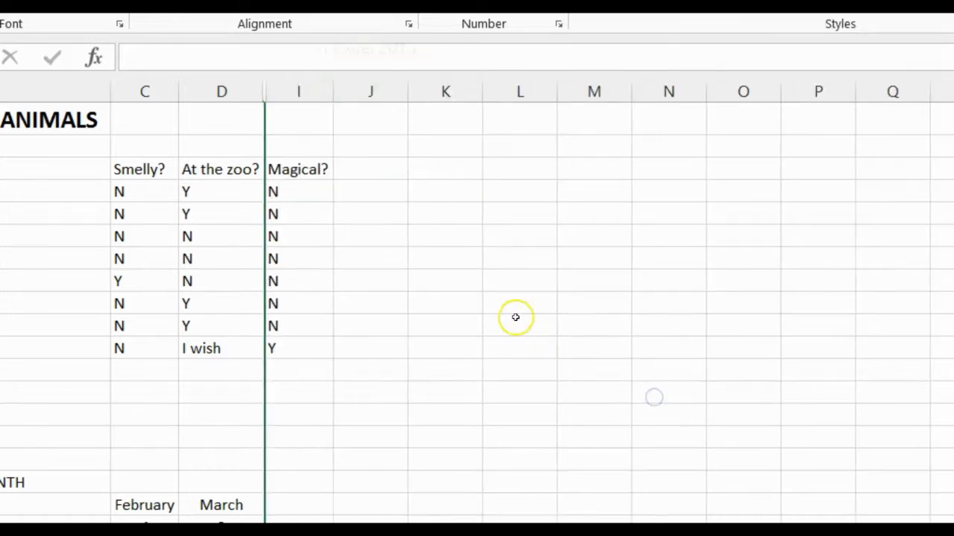
Step: Unhide the columns between D and I
click(383, 187)
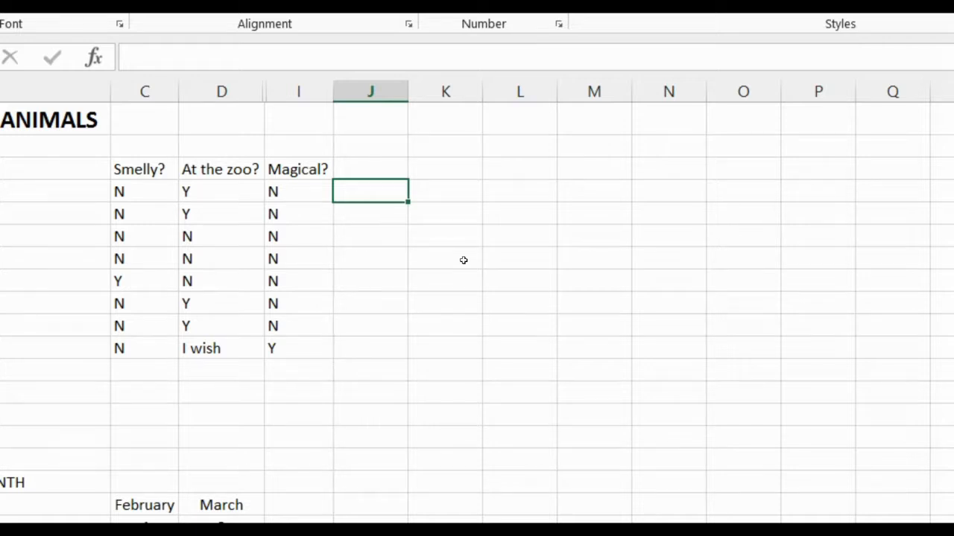
click(234, 95)
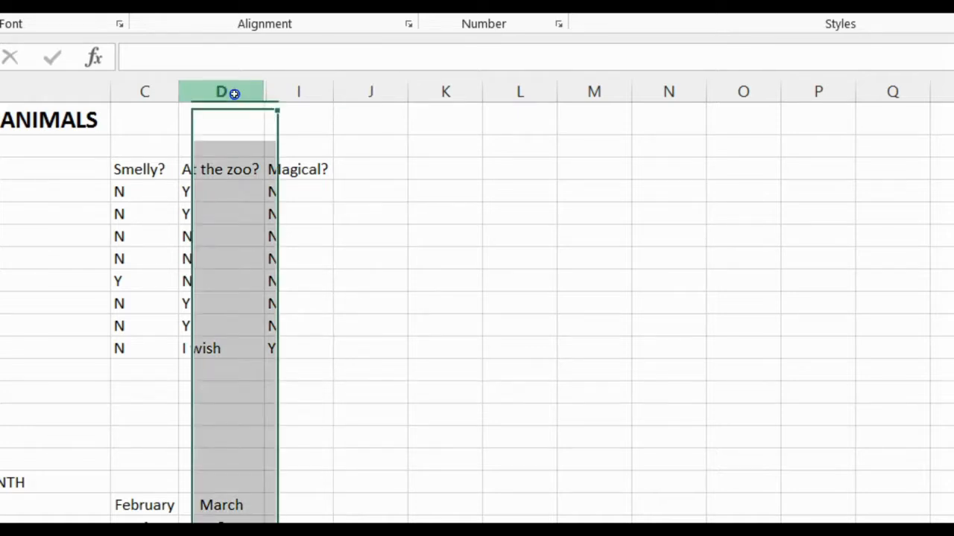
drag(234, 95, 294, 91)
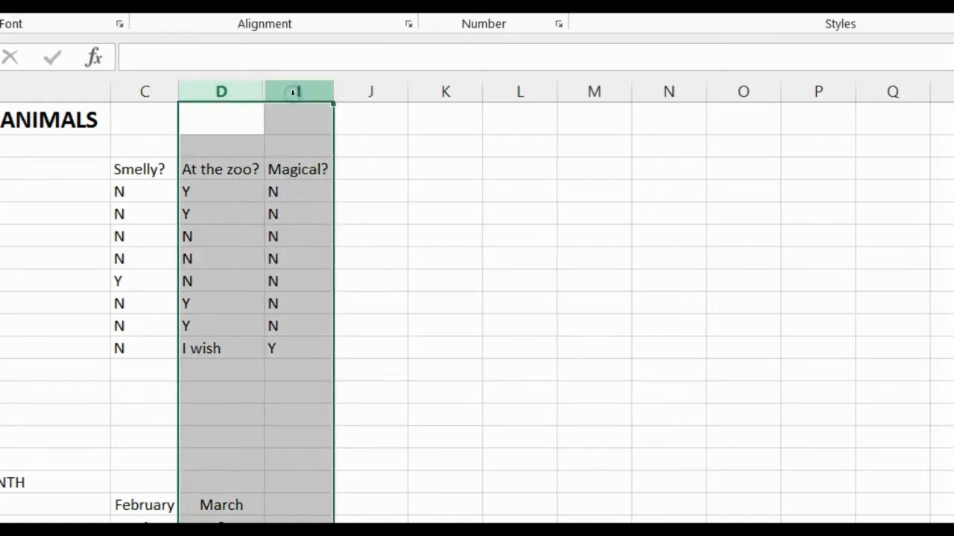
right_click(293, 92)
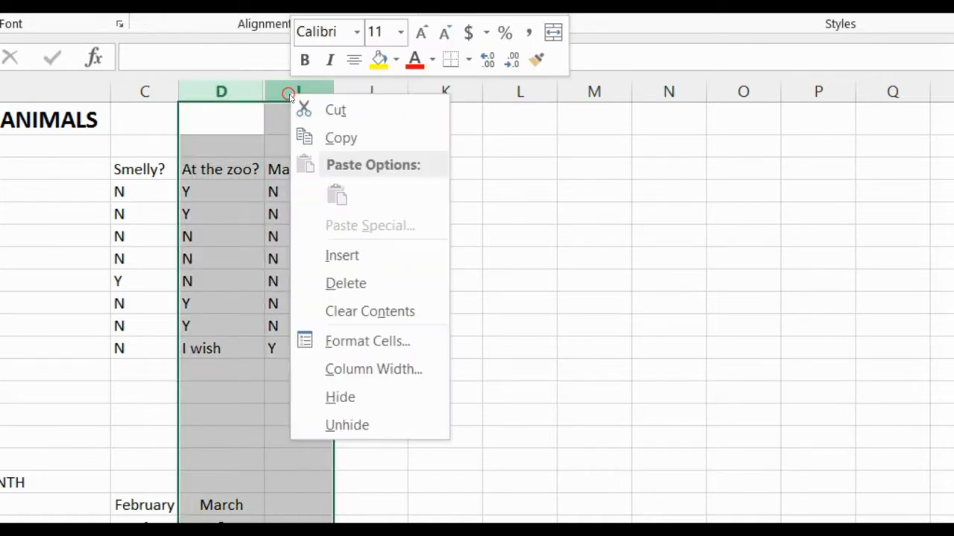
click(372, 425)
click(624, 424)
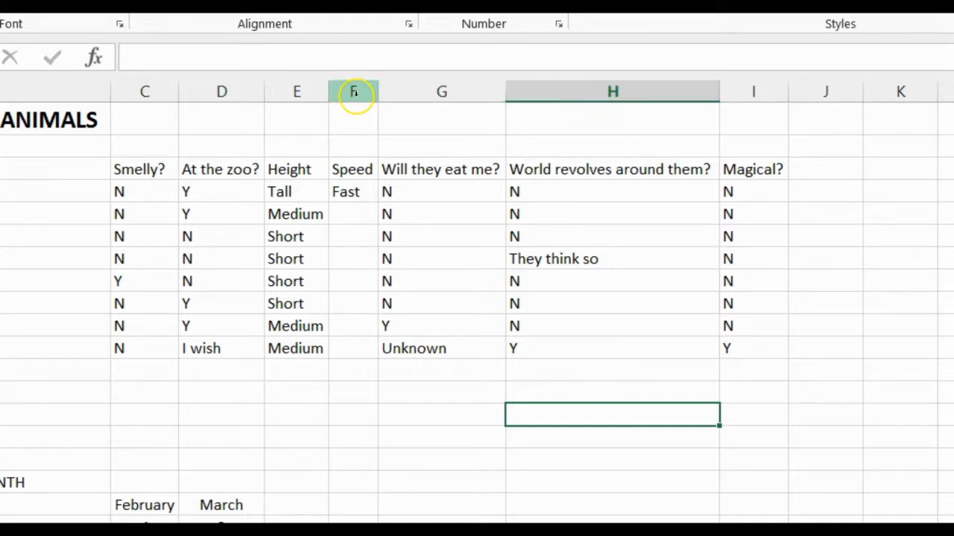
right_click(605, 92)
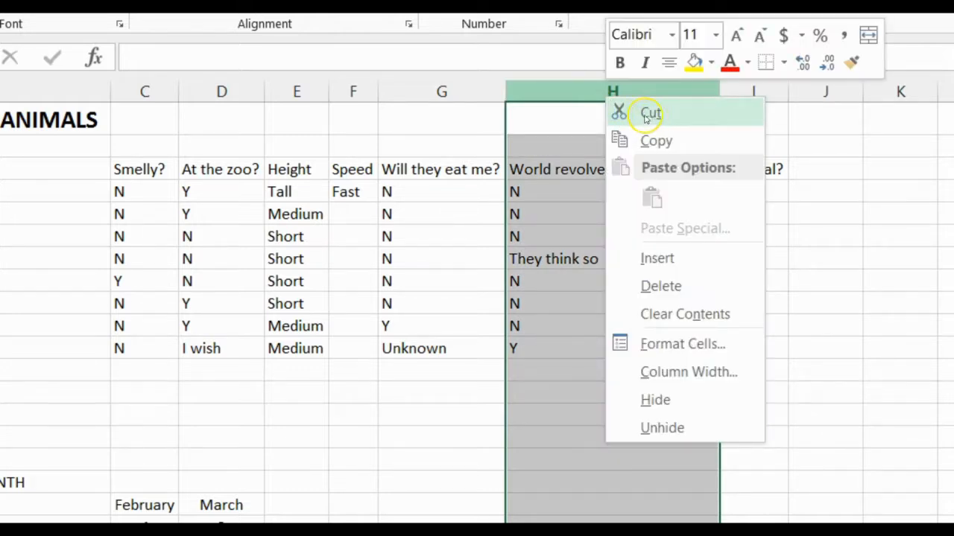
click(415, 90)
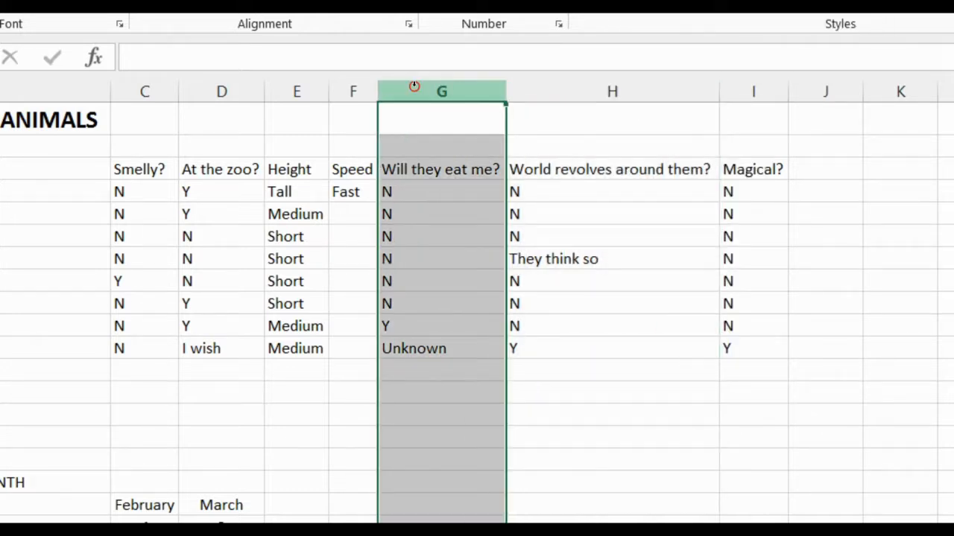
right_click(414, 88)
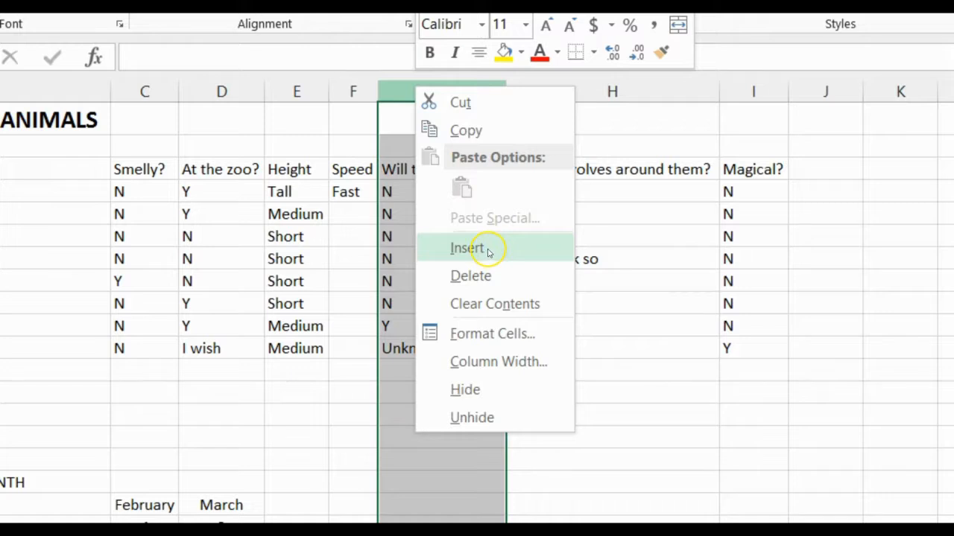
click(673, 208)
click(635, 186)
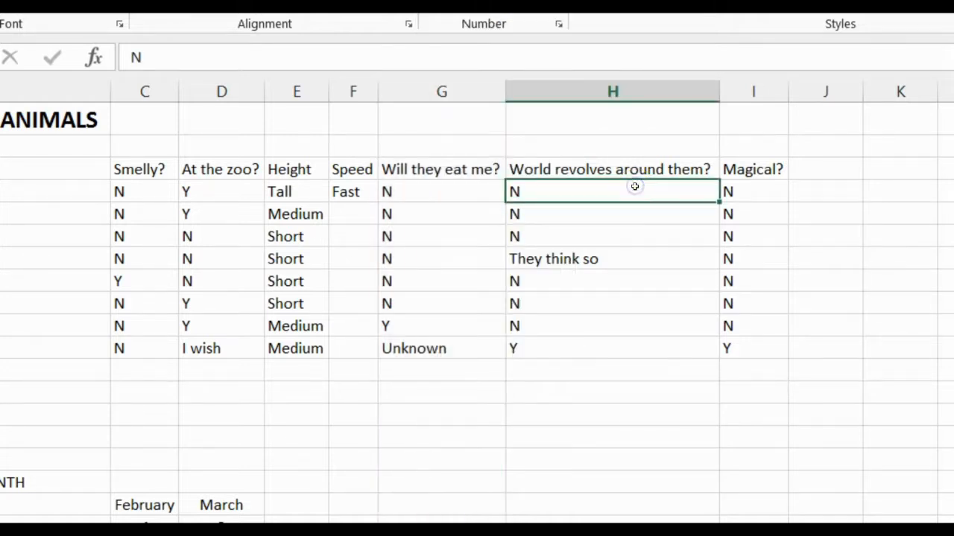
Step: Move the "World revolves around them?" column in front of the "Will they eat me?" column, shifting the existing data instead of overwriting it
click(628, 92)
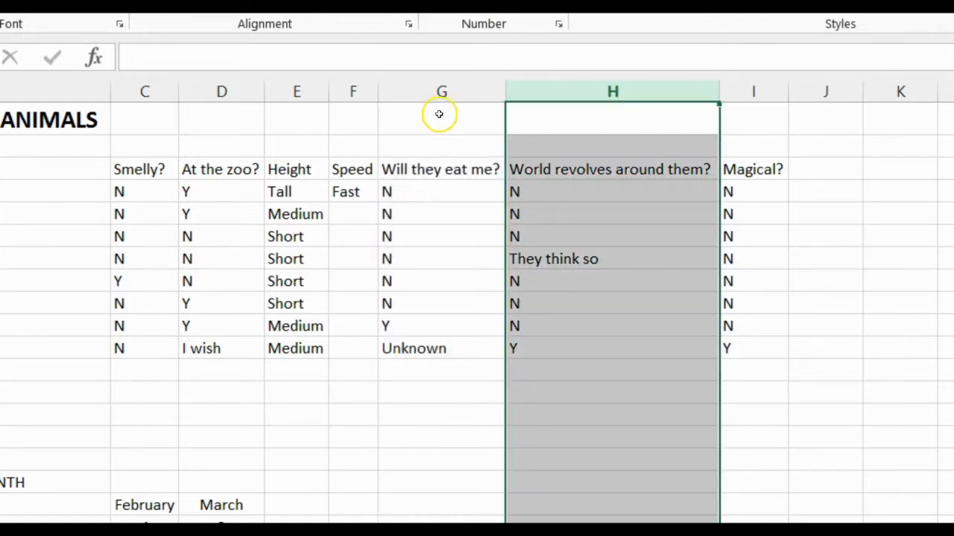
click(613, 91)
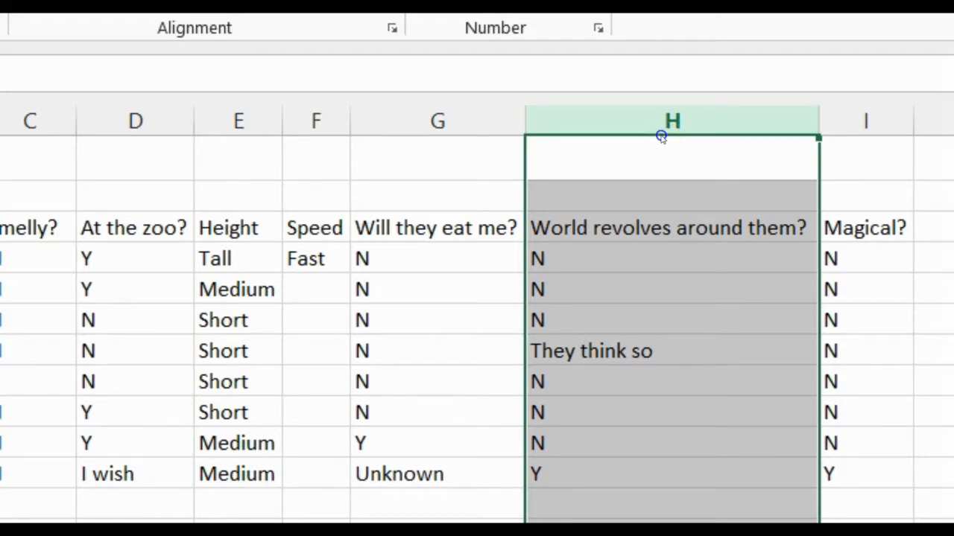
drag(660, 137, 353, 156)
key(shift)
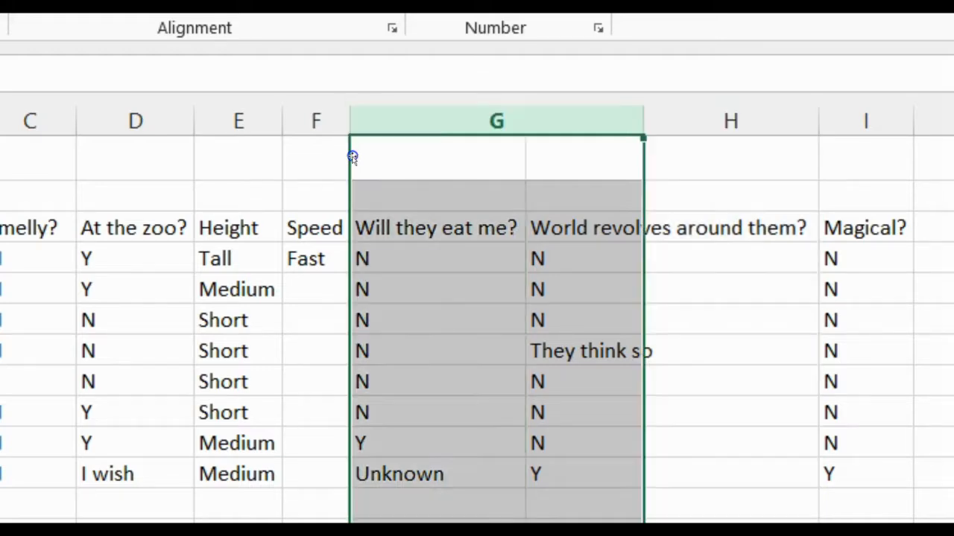
click(522, 162)
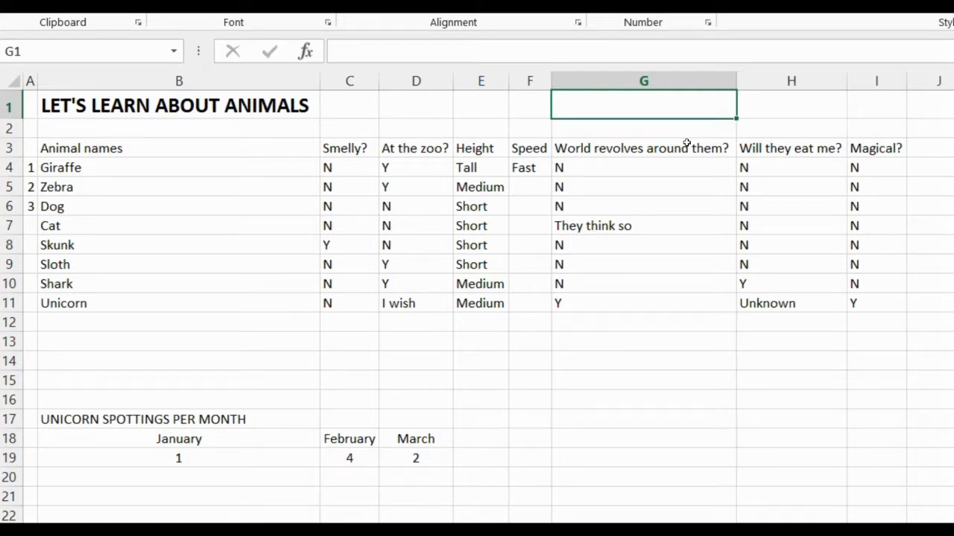
Step: Select the entire "World revolves around them?" column (G)
click(587, 80)
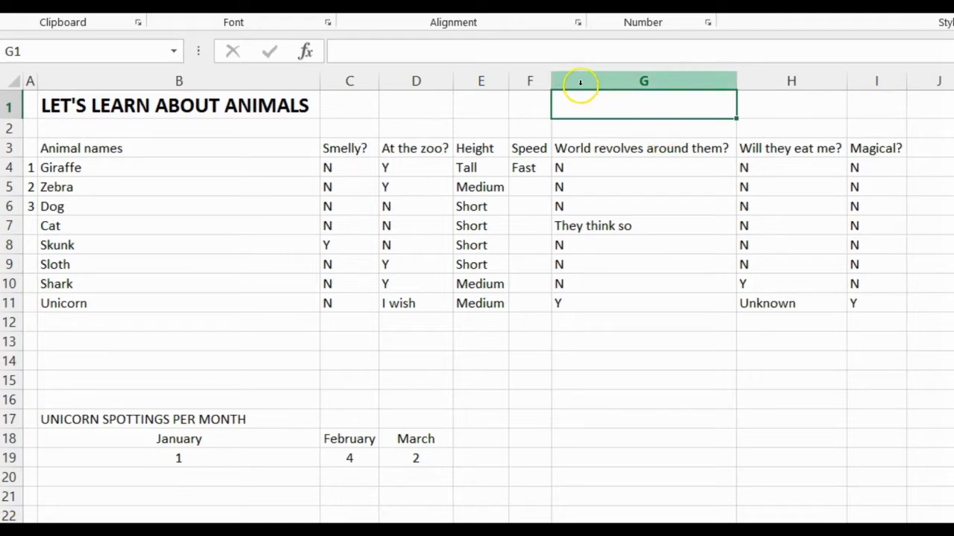